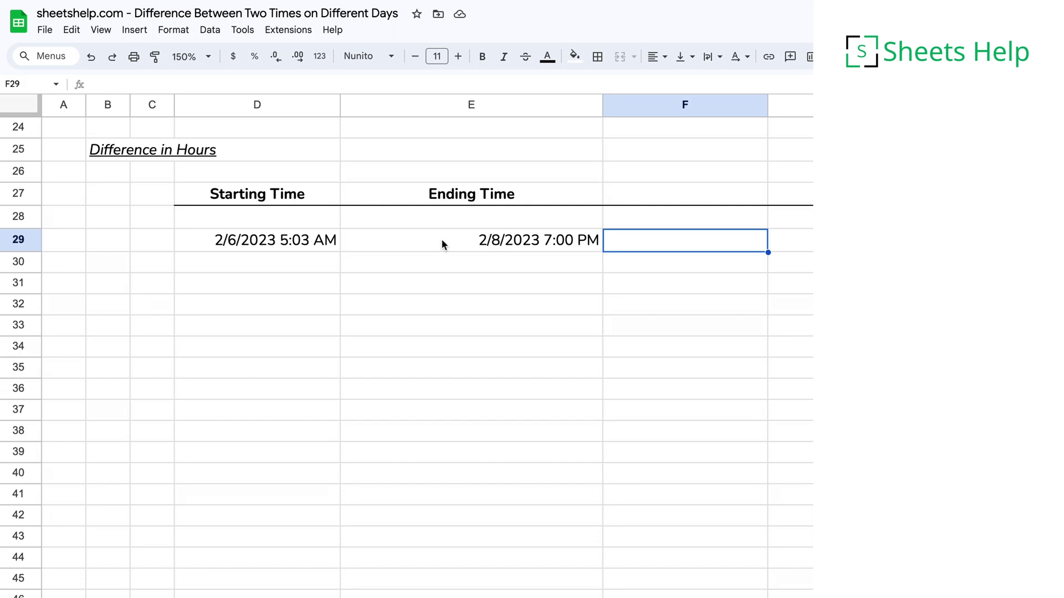
Check the D29 and E29 date-times, then enter the heading 'Elapsed Time' in F27.
{"action": "left_click", "coordinate": [441, 241]}
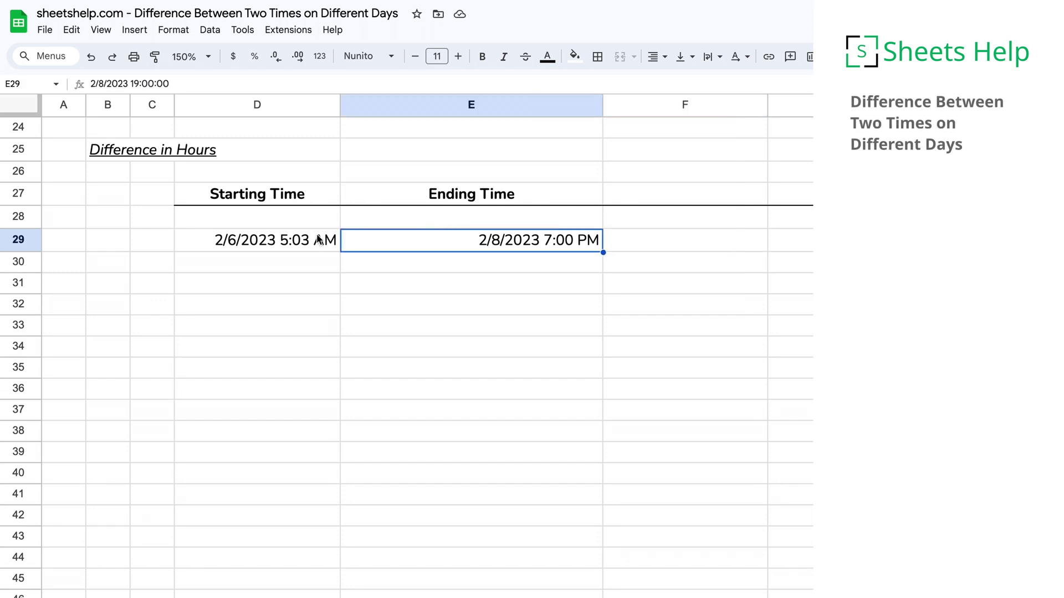
{"action": "left_click", "coordinate": [308, 241]}
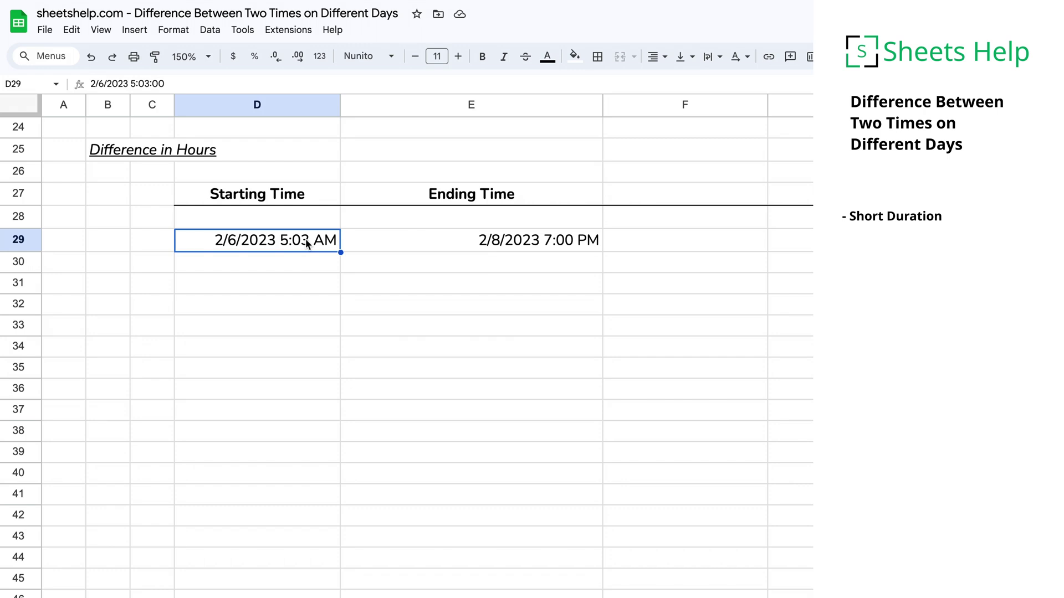
{"action": "left_click", "coordinate": [681, 201]}
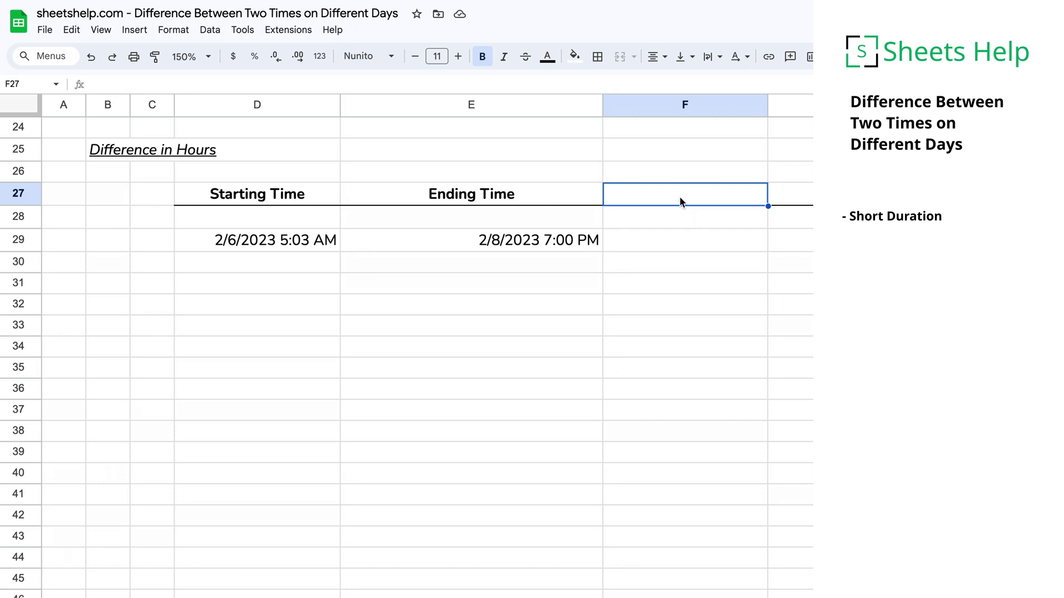
{"action": "type", "text": "Elapsed Time"}
{"action": "key", "text": "Return"}
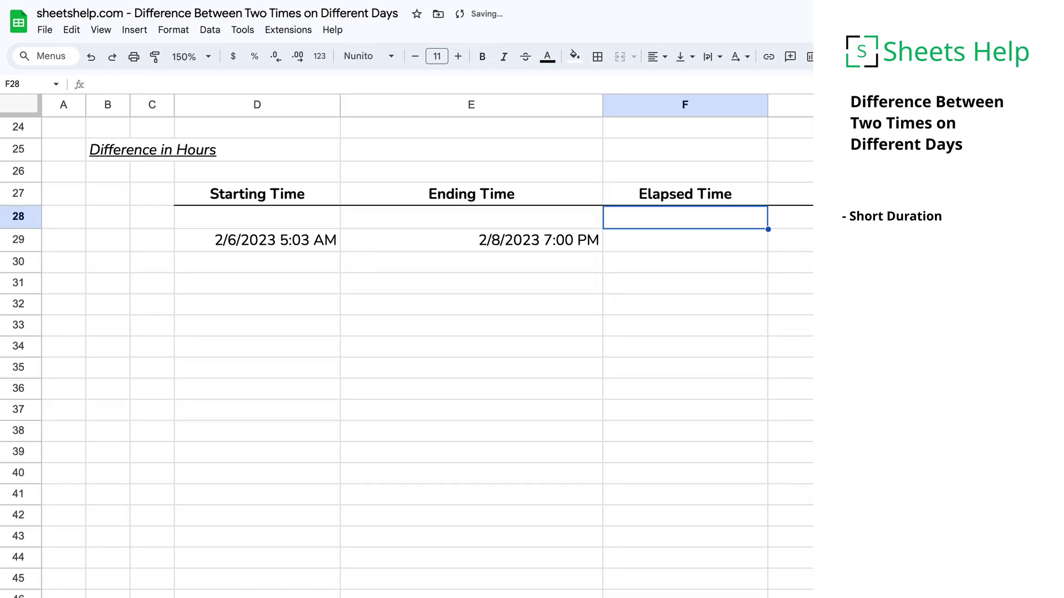
{"action": "left_click", "coordinate": [685, 240]}
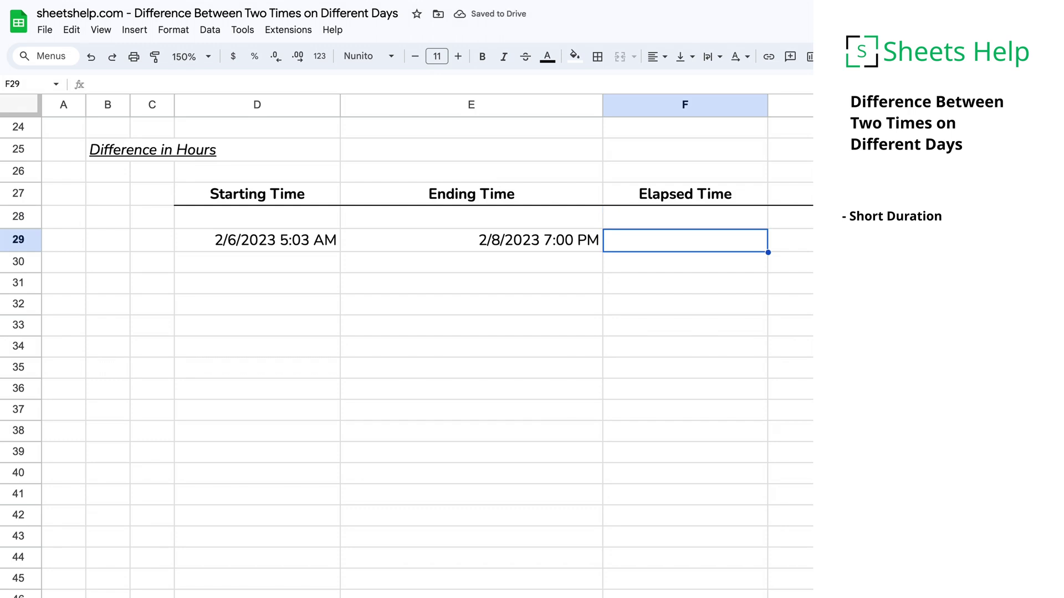
Enter =E29-D29 in F29, returning 2.58125 days.
{"action": "type", "text": "="}
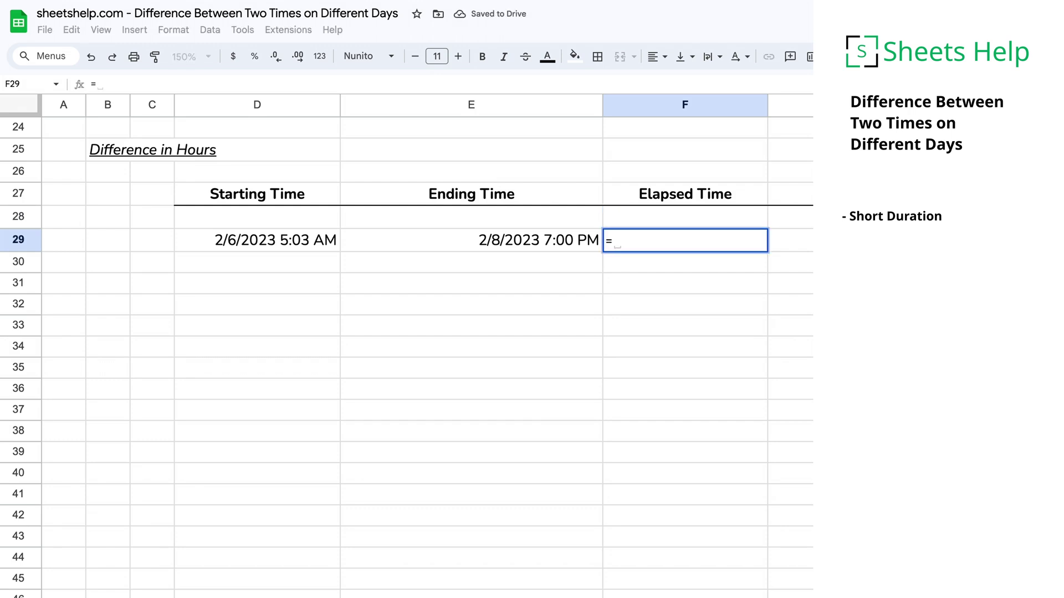
{"action": "left_click", "coordinate": [464, 250]}
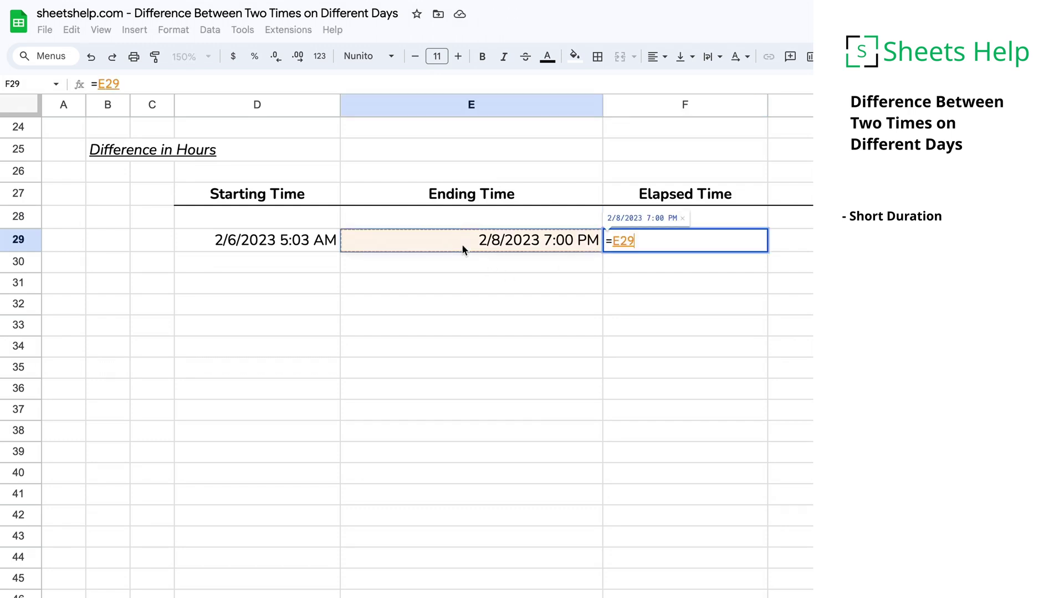
{"action": "type", "text": "-"}
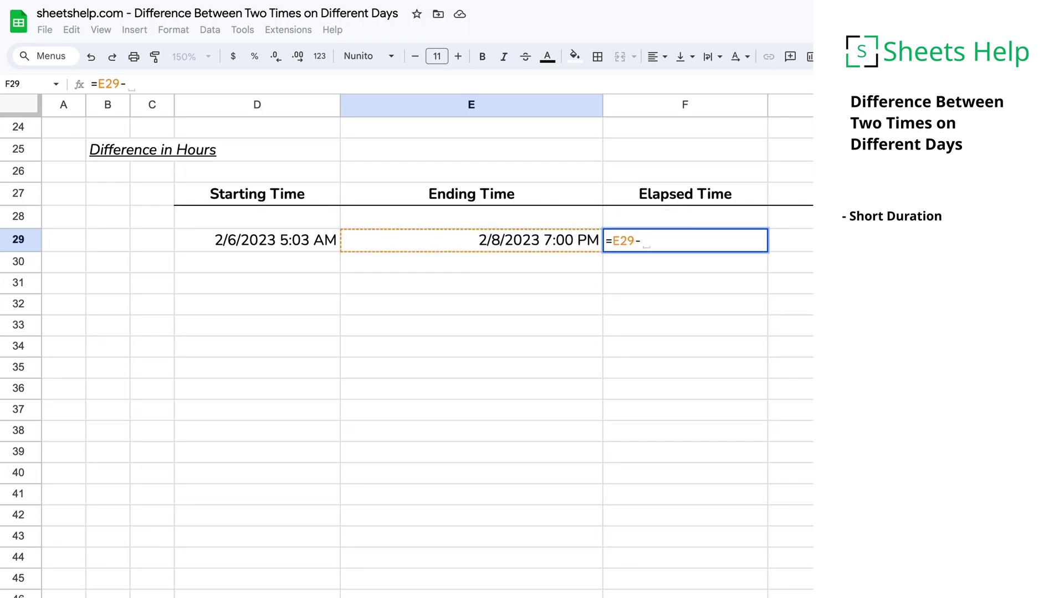
{"action": "left_click", "coordinate": [302, 244]}
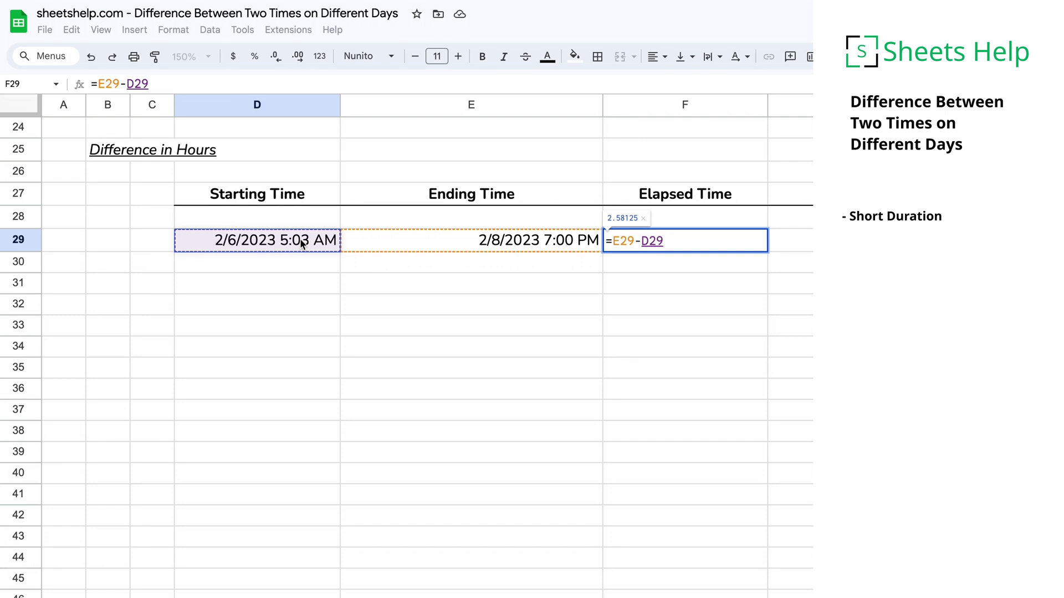
{"action": "key", "text": "Return"}
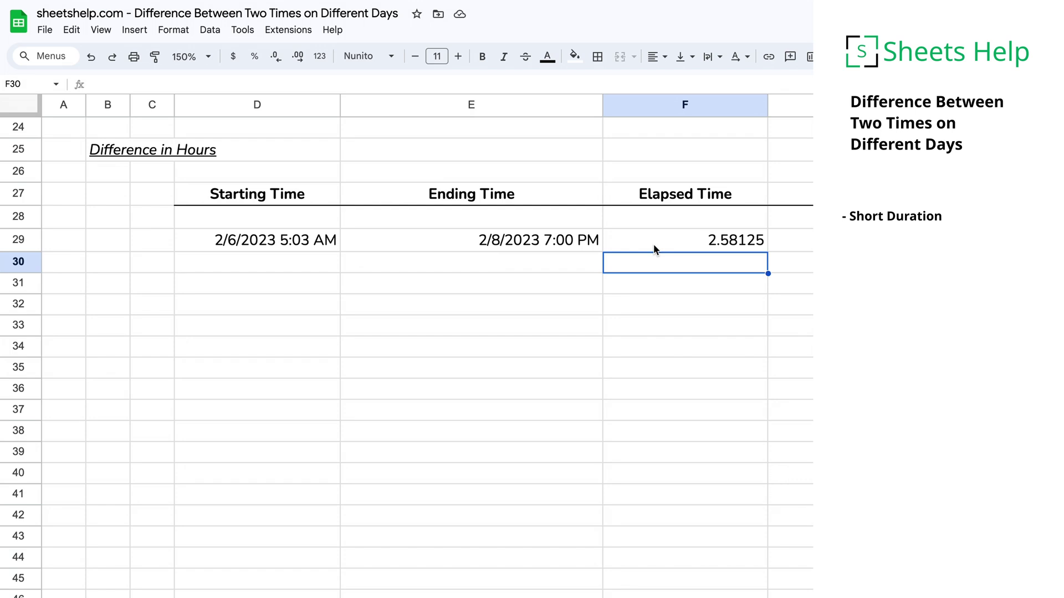
{"action": "left_click", "coordinate": [653, 244]}
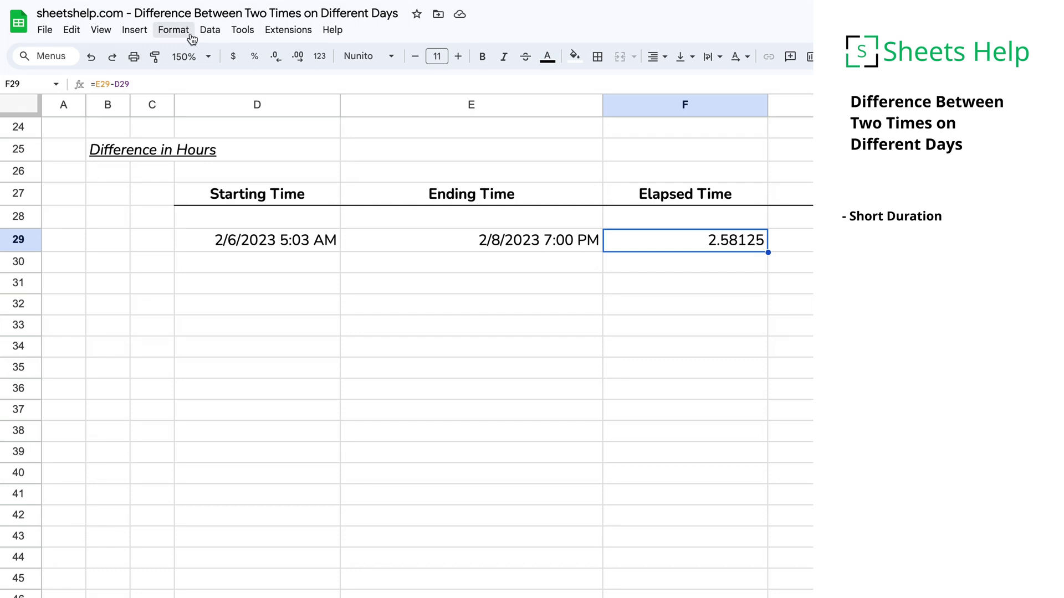
Apply the Format > Number > Duration format to F29 so it reads 61:57:00.
{"action": "left_click", "coordinate": [173, 30]}
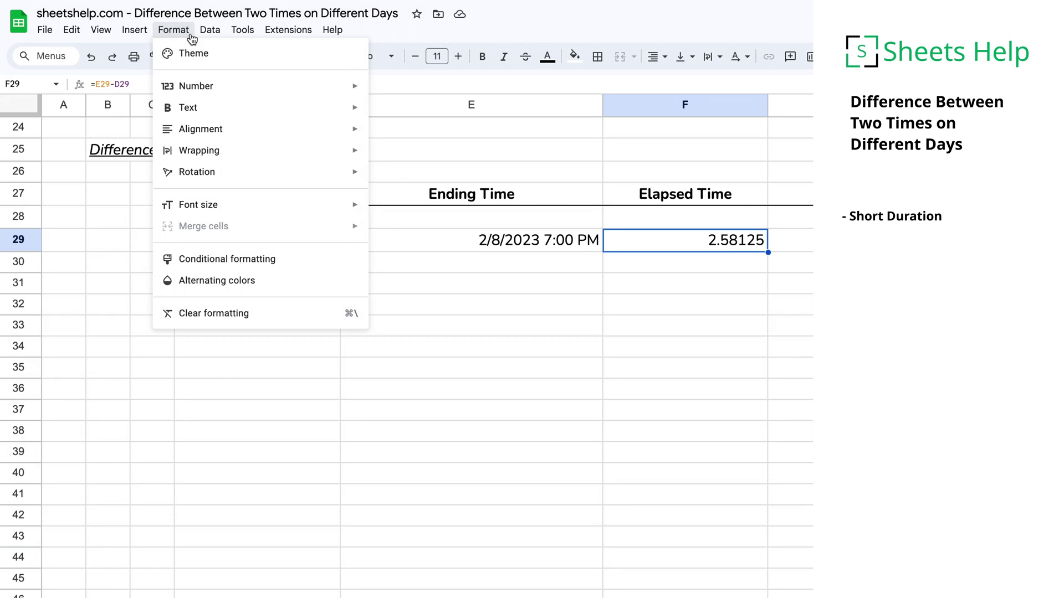
{"action": "mouse_move", "coordinate": [202, 86]}
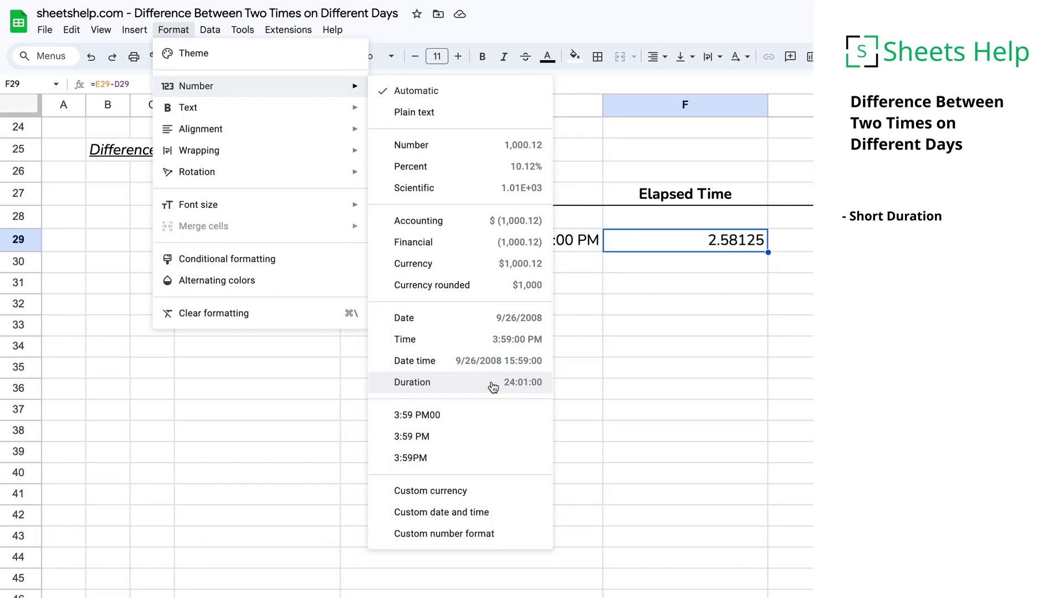
{"action": "left_click", "coordinate": [493, 387]}
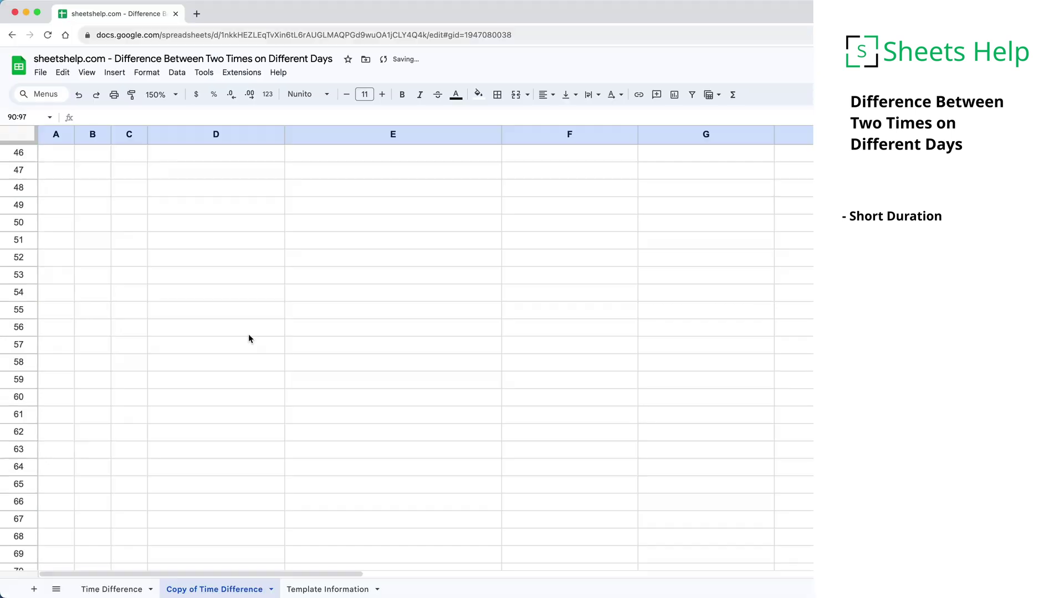
Scroll down to the Difference - Long Duration table and inspect the date-times in D84, E84 and E85.
{"action": "scroll", "coordinate": [249, 338], "scroll_direction": "down", "scroll_amount": 6}
{"action": "scroll", "coordinate": [248, 339], "scroll_direction": "down", "scroll_amount": 2}
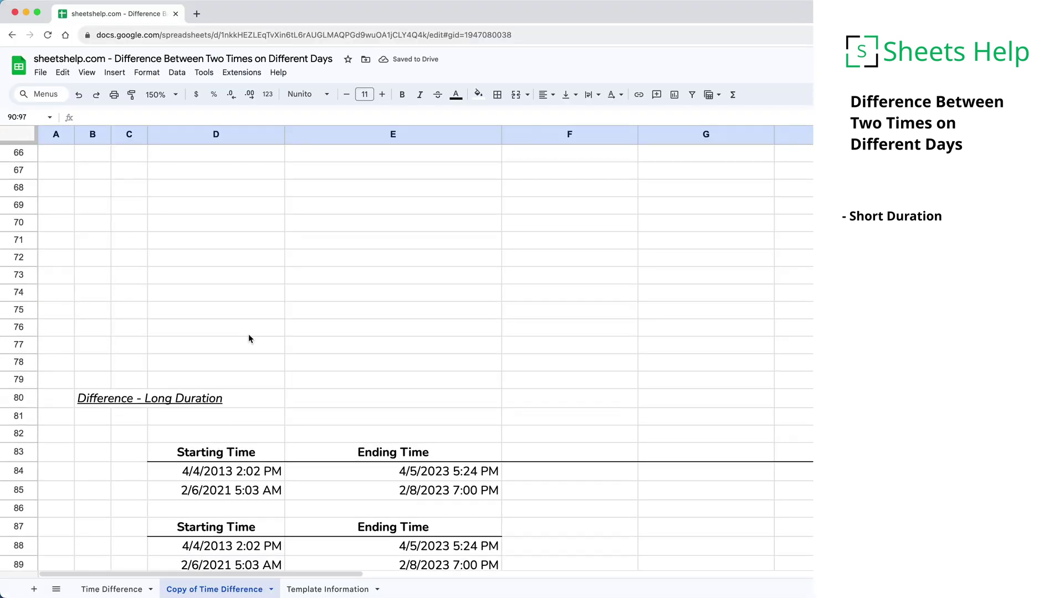
{"action": "scroll", "coordinate": [249, 338], "scroll_direction": "down", "scroll_amount": 3}
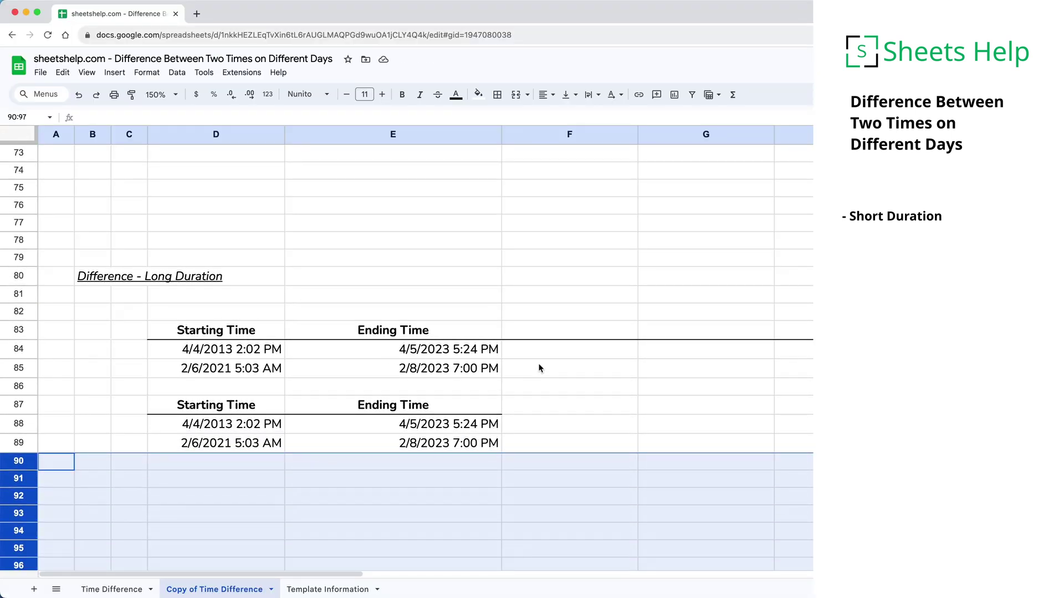
{"action": "left_click", "coordinate": [540, 355]}
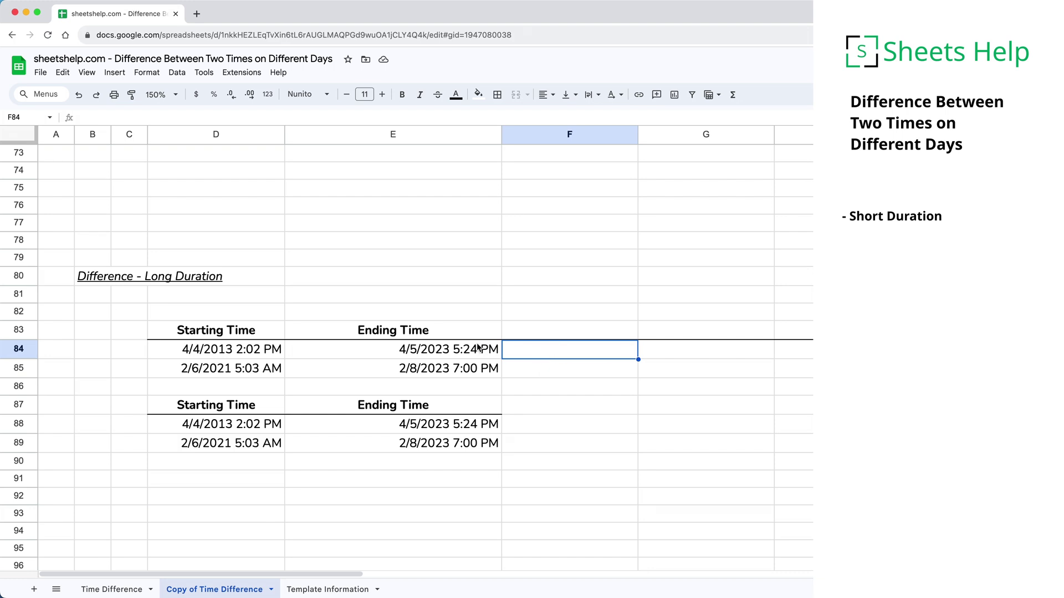
{"action": "left_click", "coordinate": [435, 350]}
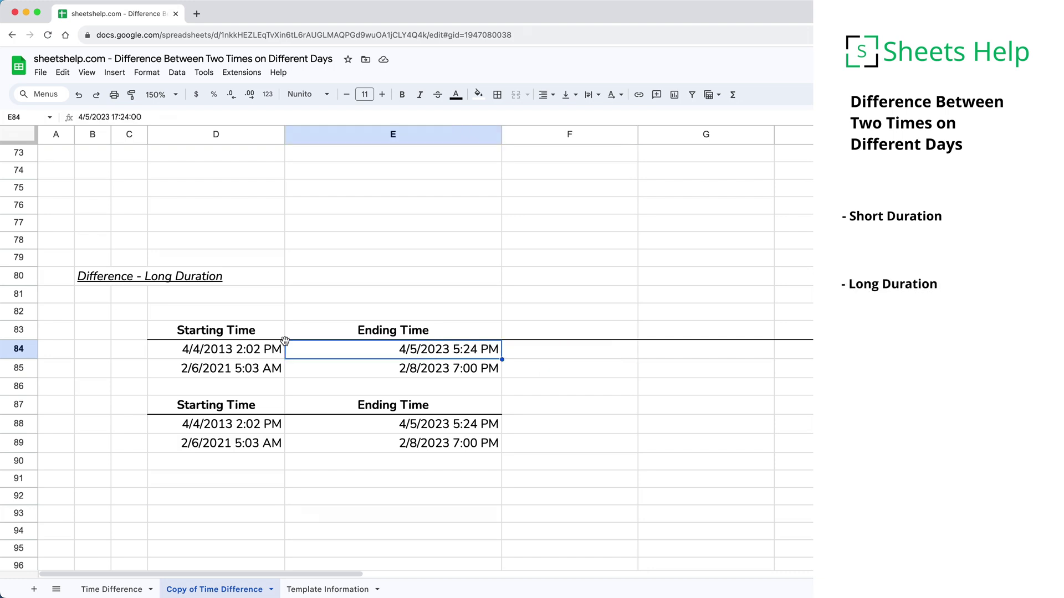
{"action": "left_click", "coordinate": [246, 352]}
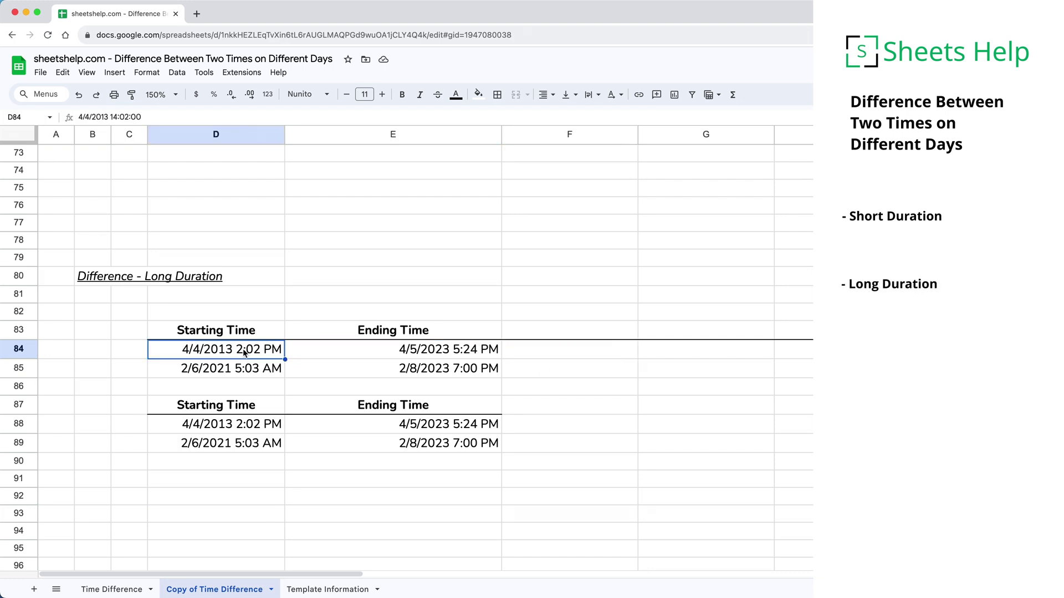
{"action": "left_click", "coordinate": [379, 369]}
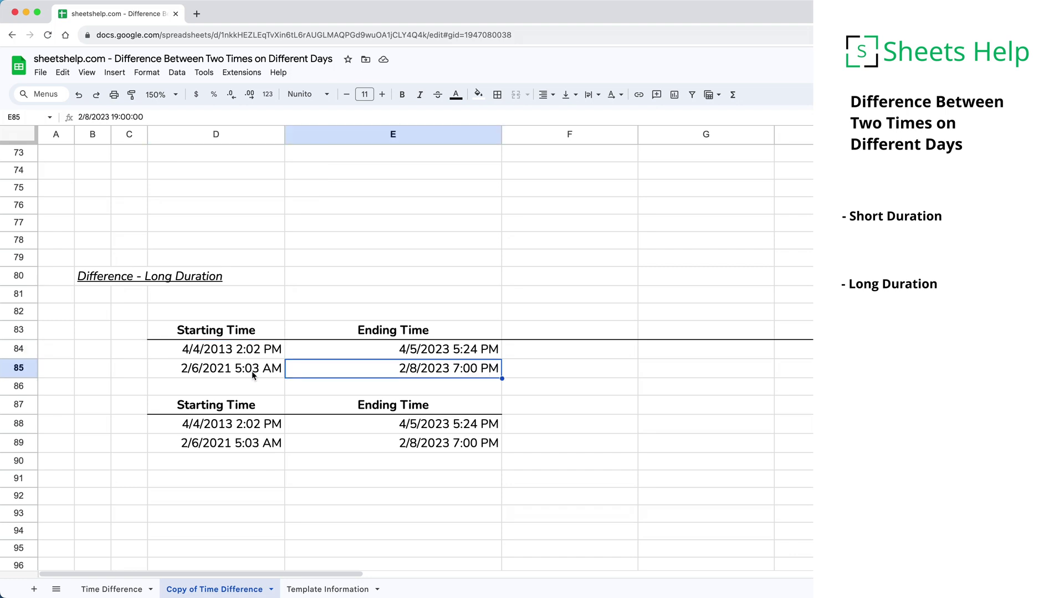
{"action": "left_click", "coordinate": [522, 350]}
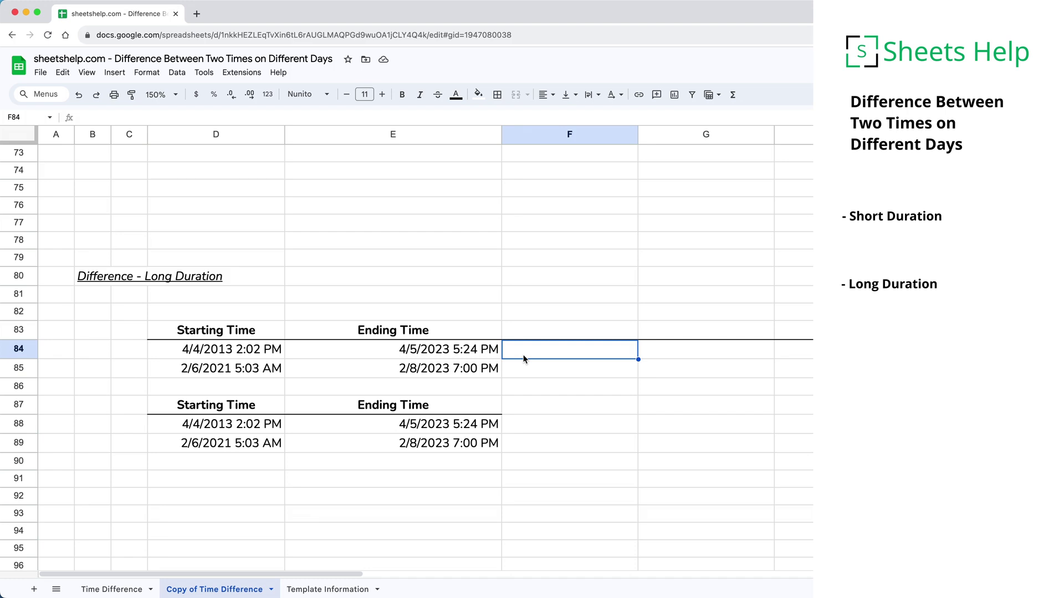
Enter =E84-D84 in F84, review the result, then delete it.
{"action": "type", "text": "="}
{"action": "key", "text": "Left"}
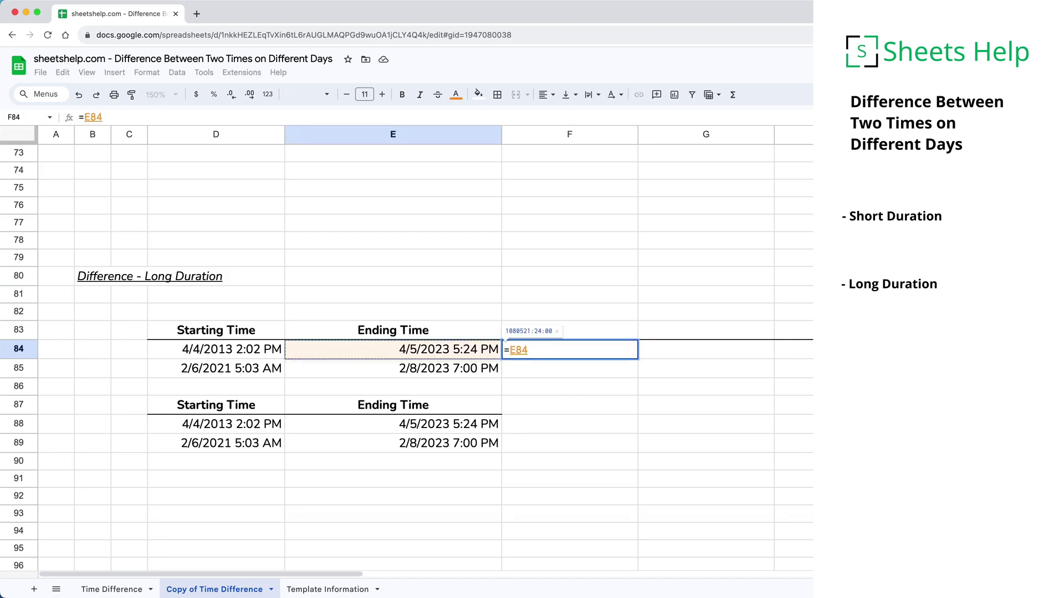
{"action": "type", "text": "-"}
{"action": "key", "text": "Left"}
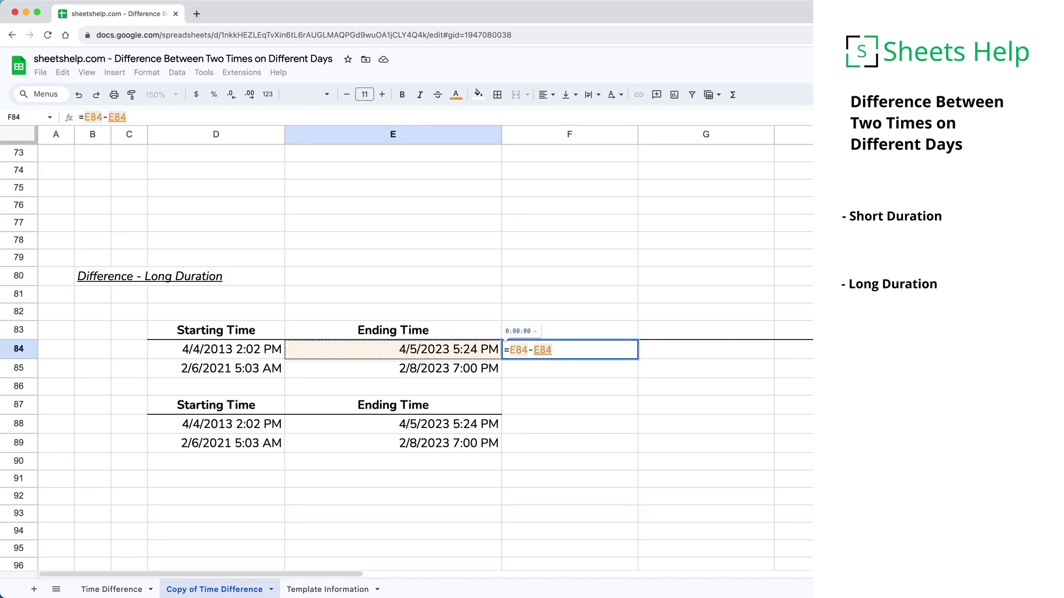
{"action": "key", "text": "Left"}
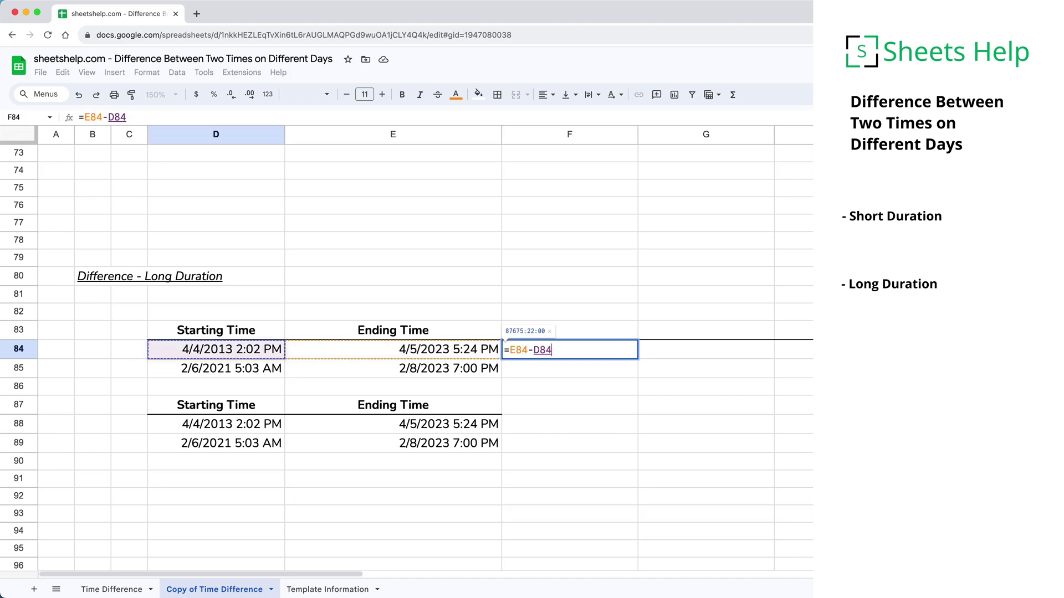
{"action": "key", "text": "Return"}
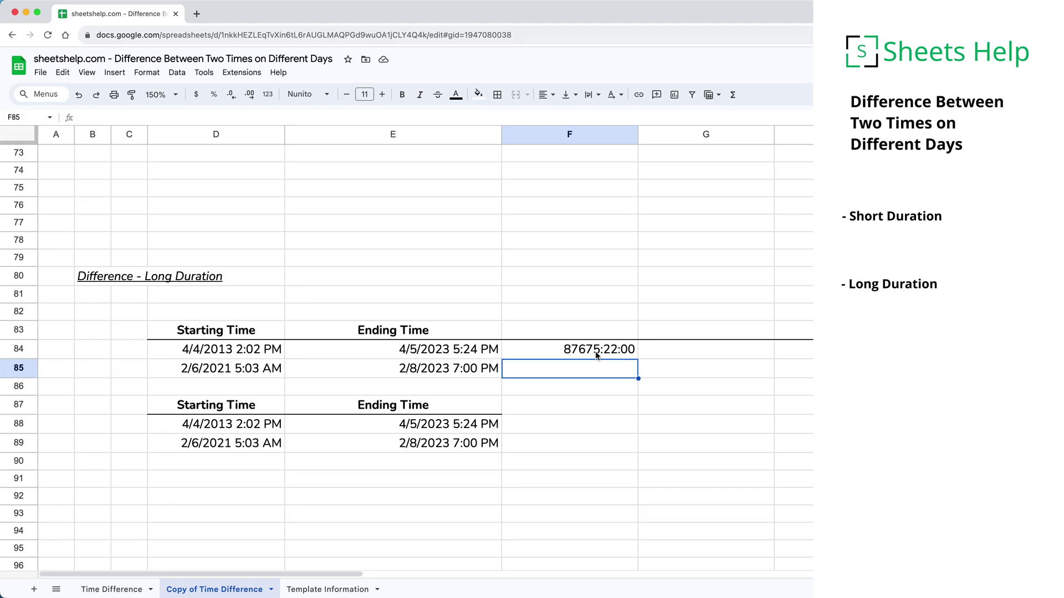
{"action": "left_click", "coordinate": [597, 356]}
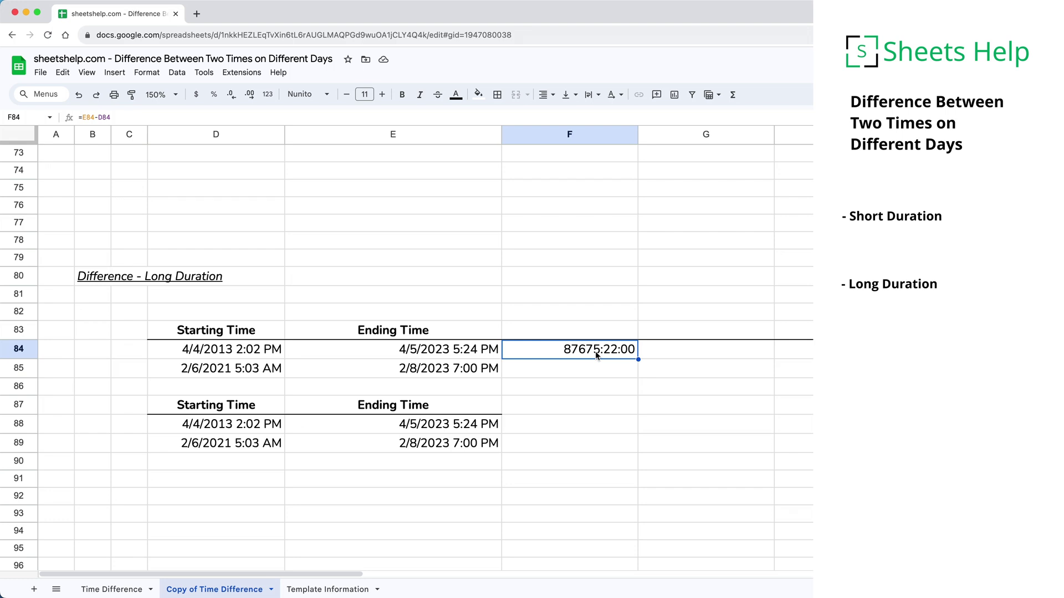
{"action": "key", "text": "BackSpace"}
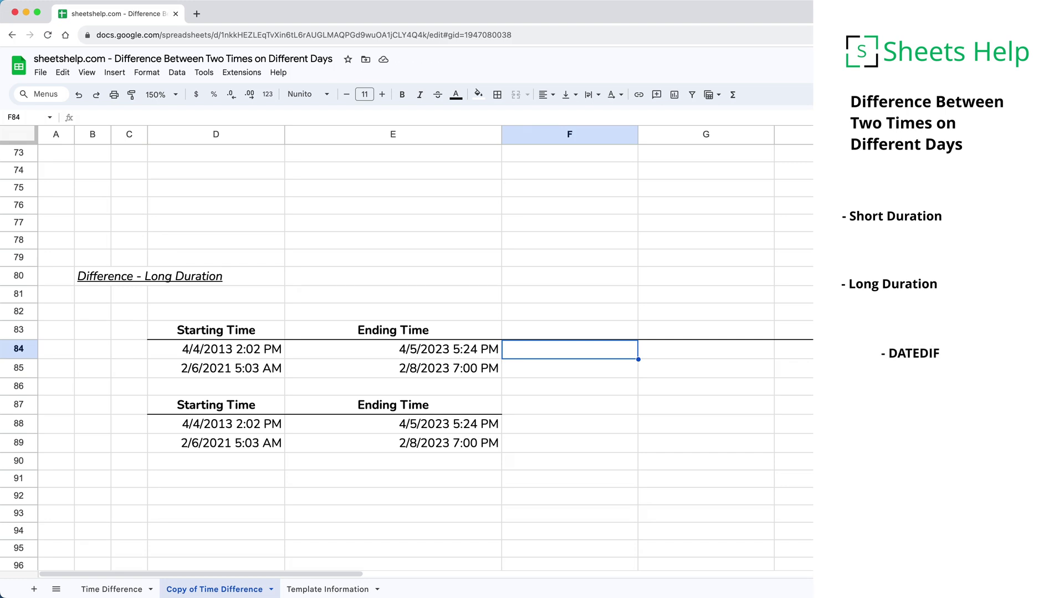
Enter =DATEDIF(D84,E84,"Y") in F84 to count whole years.
{"action": "type", "text": "=DATEDIF"}
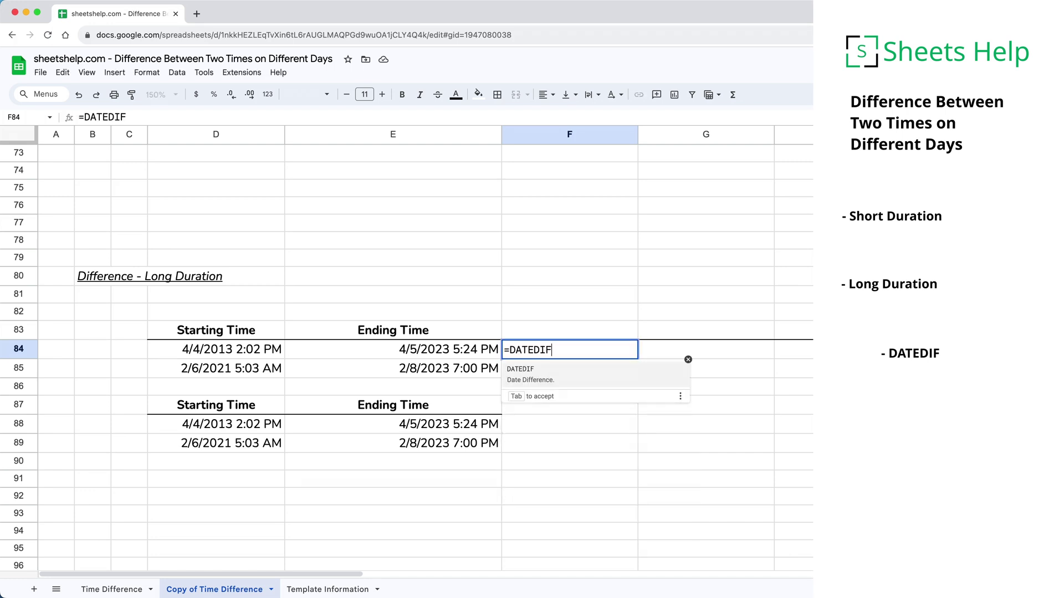
{"action": "type", "text": "("}
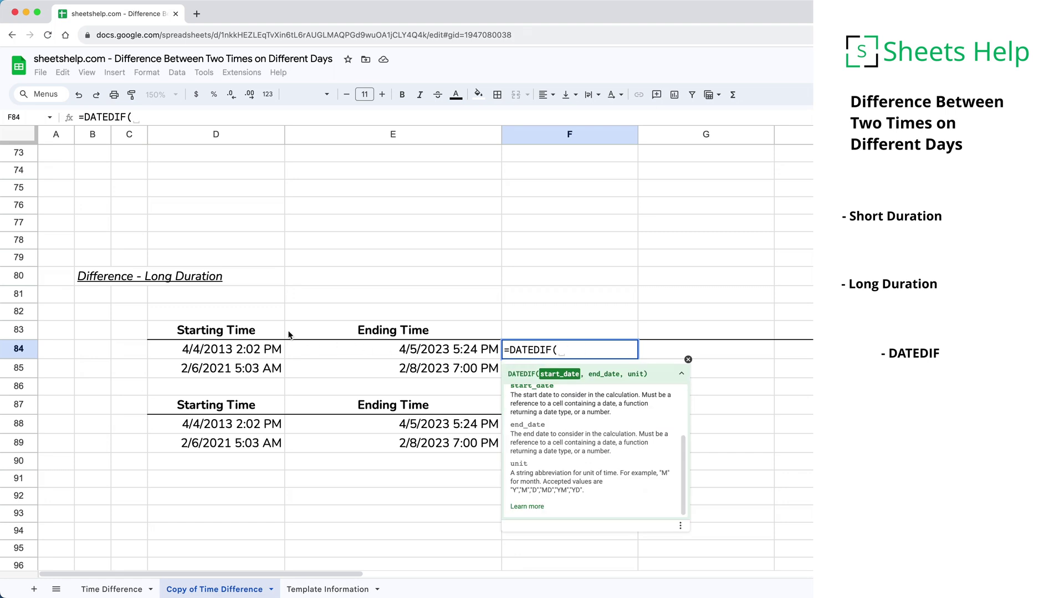
{"action": "left_click", "coordinate": [268, 350]}
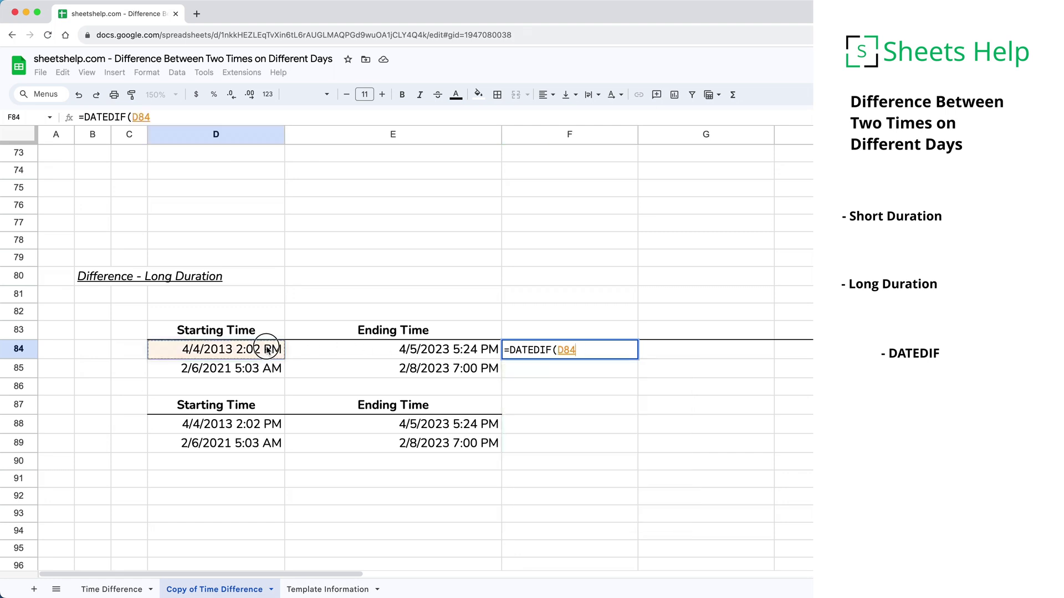
{"action": "type", "text": ","}
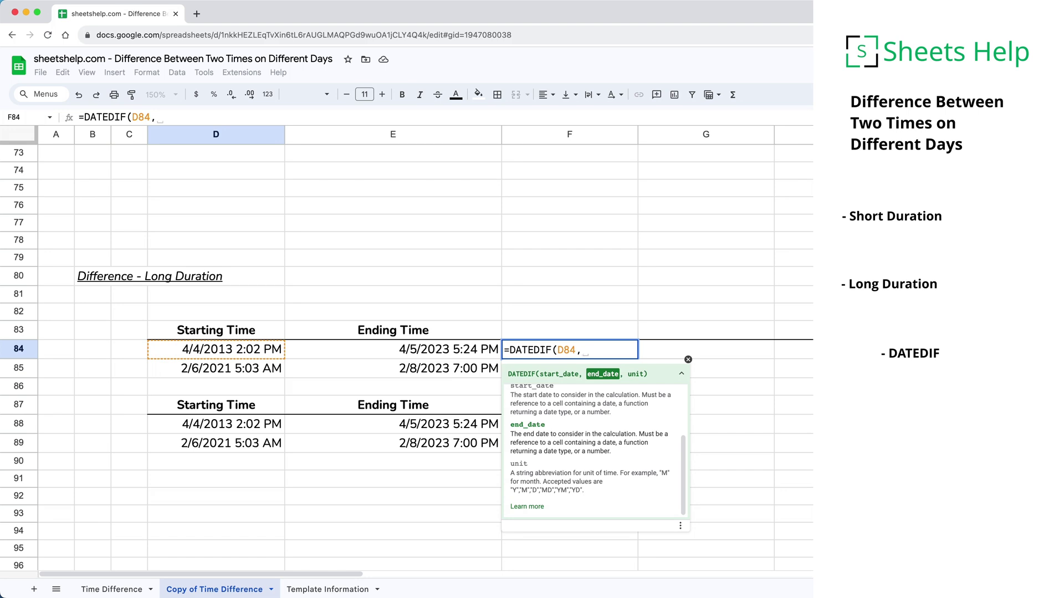
{"action": "left_click", "coordinate": [361, 351]}
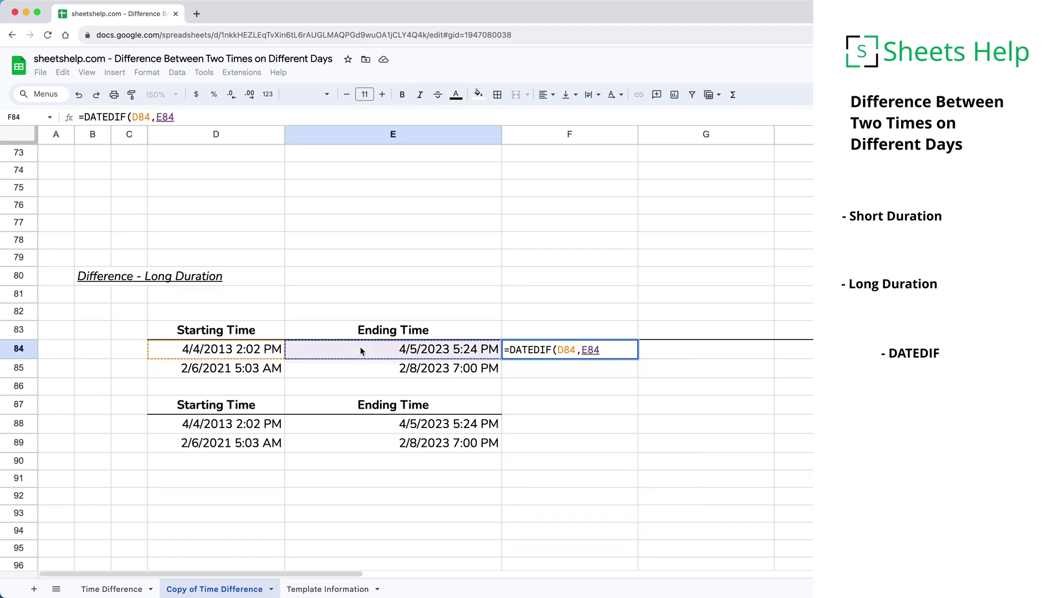
{"action": "type", "text": ",\"Y"}
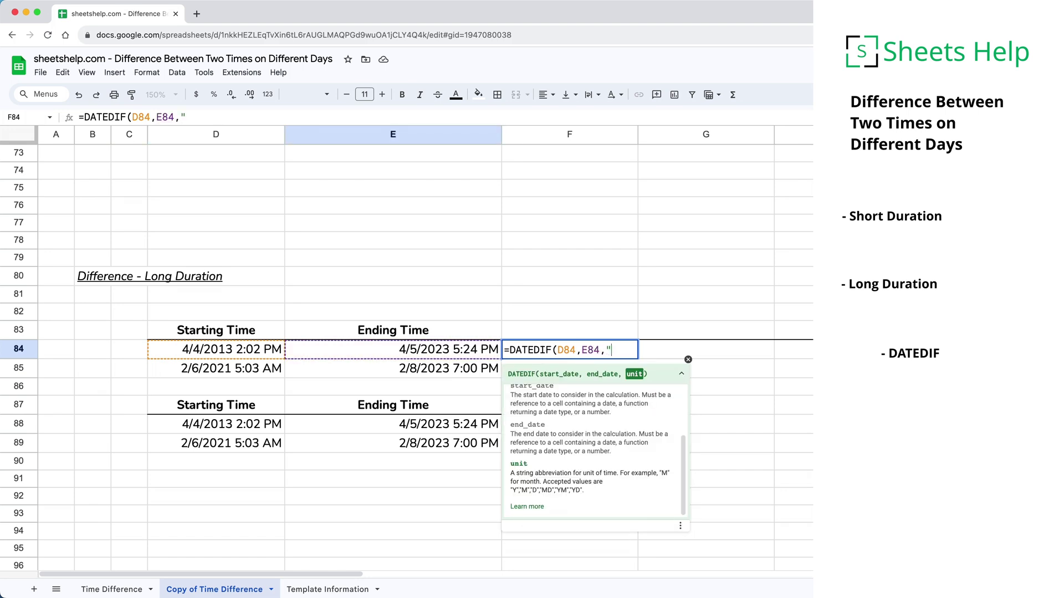
{"action": "type", "text": "\")"}
{"action": "key", "text": "Return"}
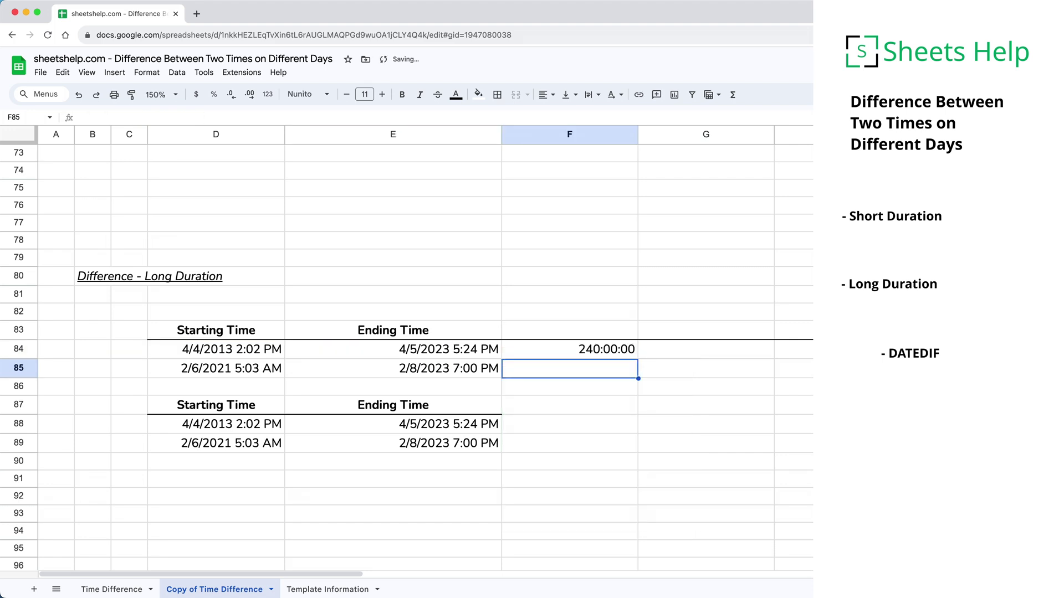
Format F84:F85 as Automatic so F84 shows the plain number 10.
{"action": "left_click_drag", "start_coordinate": [522, 351], "coordinate": [525, 370]}
{"action": "left_click", "coordinate": [147, 73]}
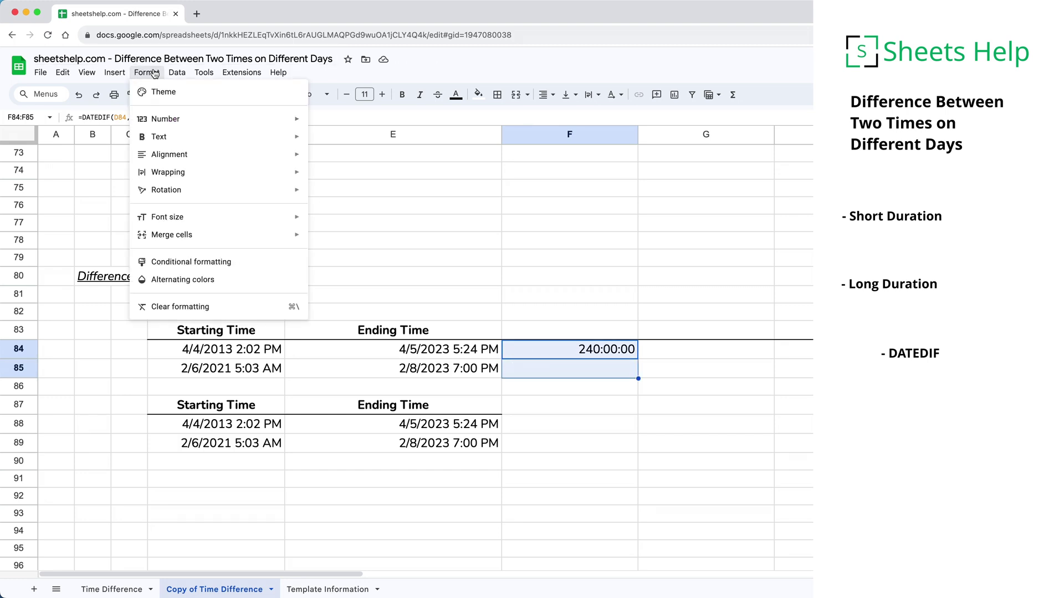
{"action": "mouse_move", "coordinate": [216, 124]}
{"action": "left_click", "coordinate": [321, 122]}
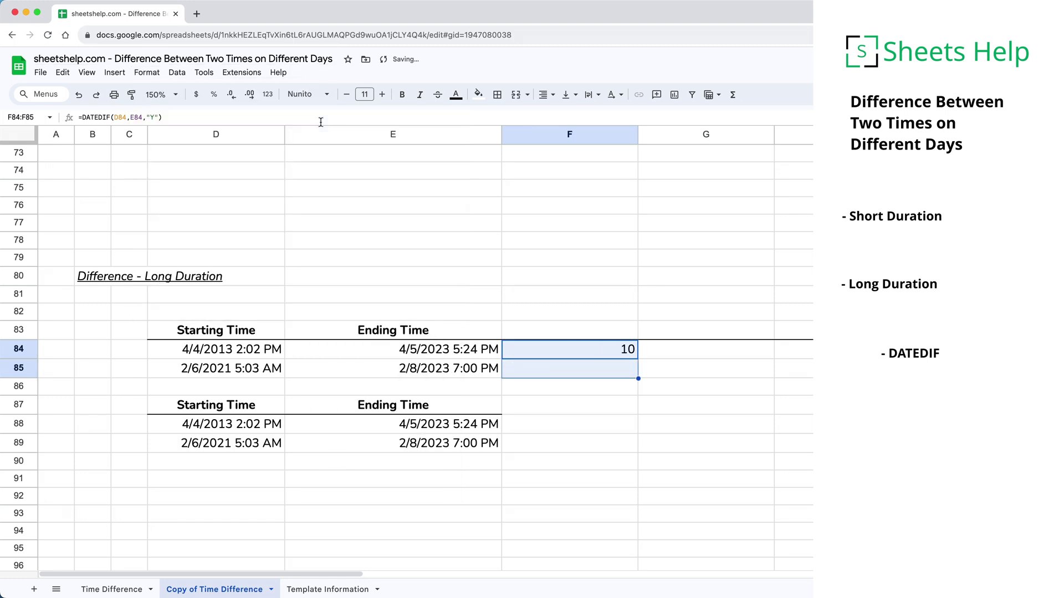
{"action": "left_click", "coordinate": [585, 349]}
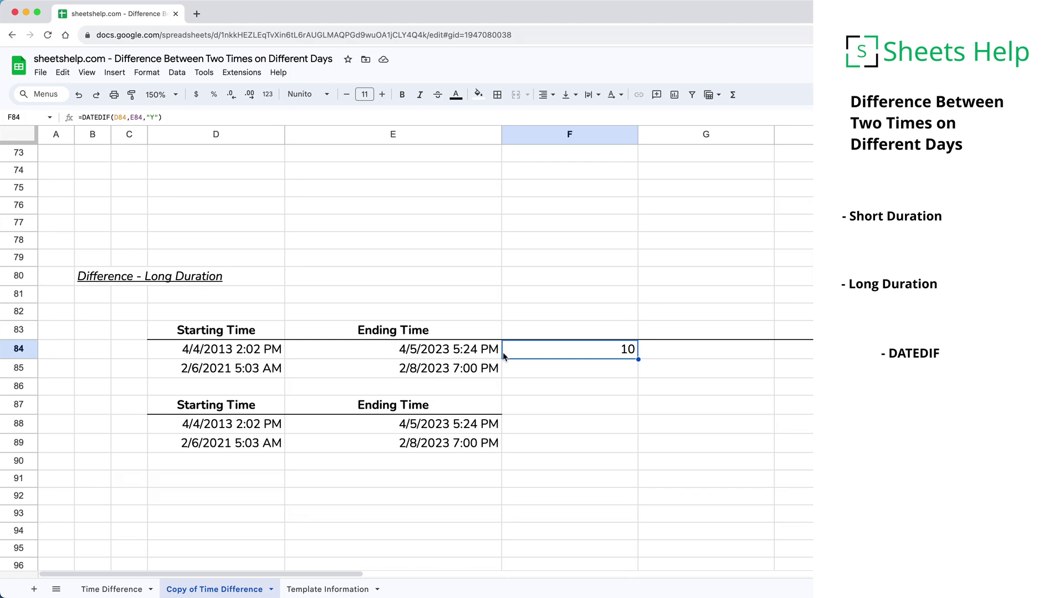
Copy F84's DATEDIF formula into F85, which returns 2 years.
{"action": "left_click", "coordinate": [465, 372]}
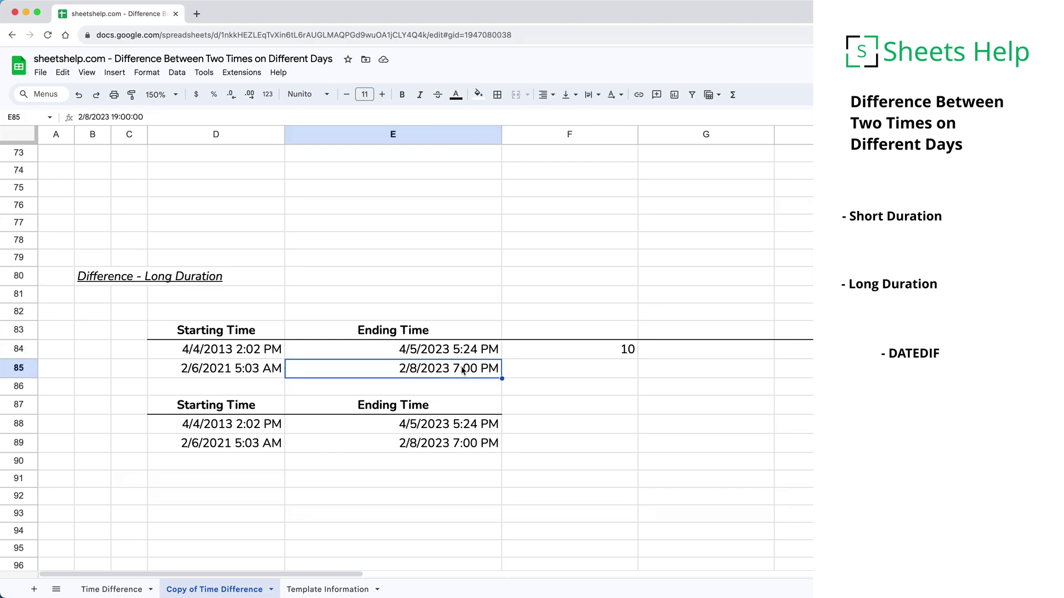
{"action": "left_click", "coordinate": [554, 355]}
{"action": "key", "text": "ctrl+c"}
{"action": "left_click", "coordinate": [549, 370]}
{"action": "key", "text": "ctrl+v"}
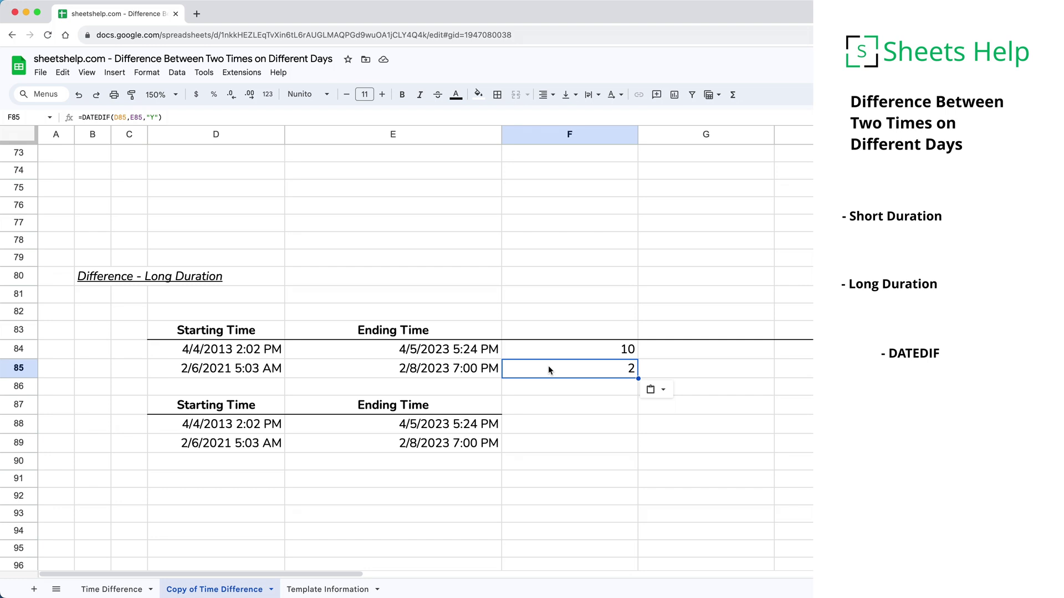
Paste F85's formula into G85 and change its unit to "YD", giving =DATEDIF(D85,E85,"YD").
{"action": "left_click_drag", "start_coordinate": [191, 118], "coordinate": [95, 108]}
{"action": "key", "text": "Escape"}
{"action": "left_click", "coordinate": [665, 375]}
{"action": "key", "text": "super+v"}
{"action": "double_click", "coordinate": [739, 368]}
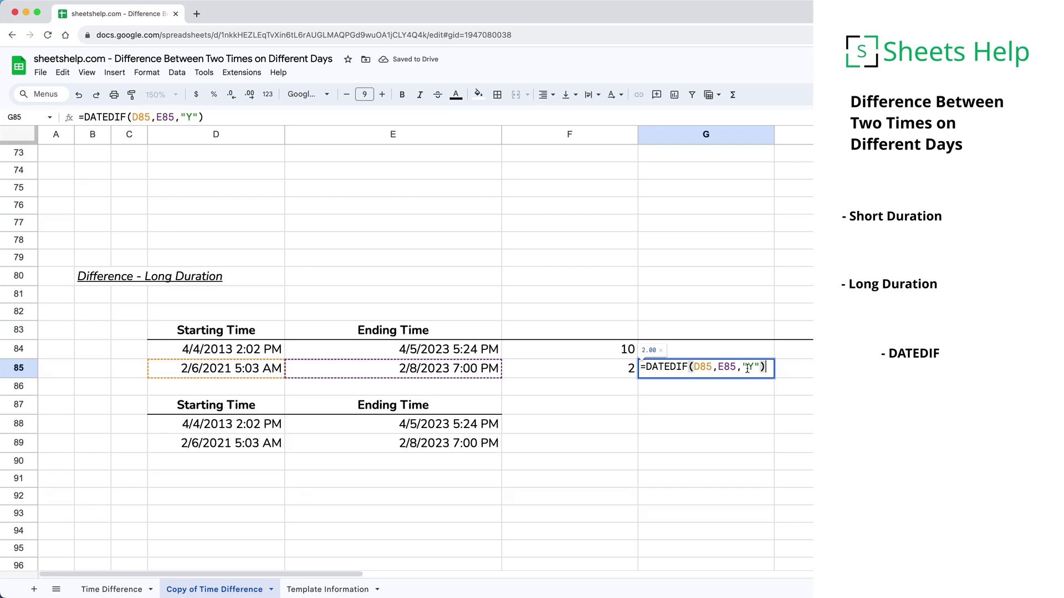
{"action": "left_click", "coordinate": [753, 367]}
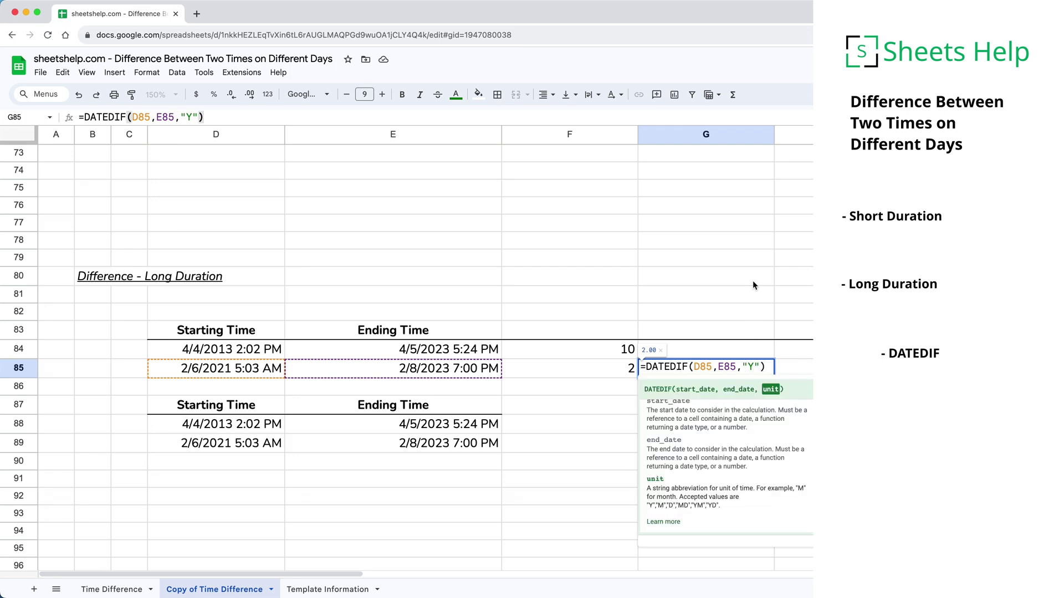
{"action": "type", "text": "D"}
{"action": "key", "text": "Return"}
Paste F85's number format into G85 so it shows 2 as a plain number.
{"action": "left_click", "coordinate": [612, 368]}
{"action": "left_click", "coordinate": [694, 367]}
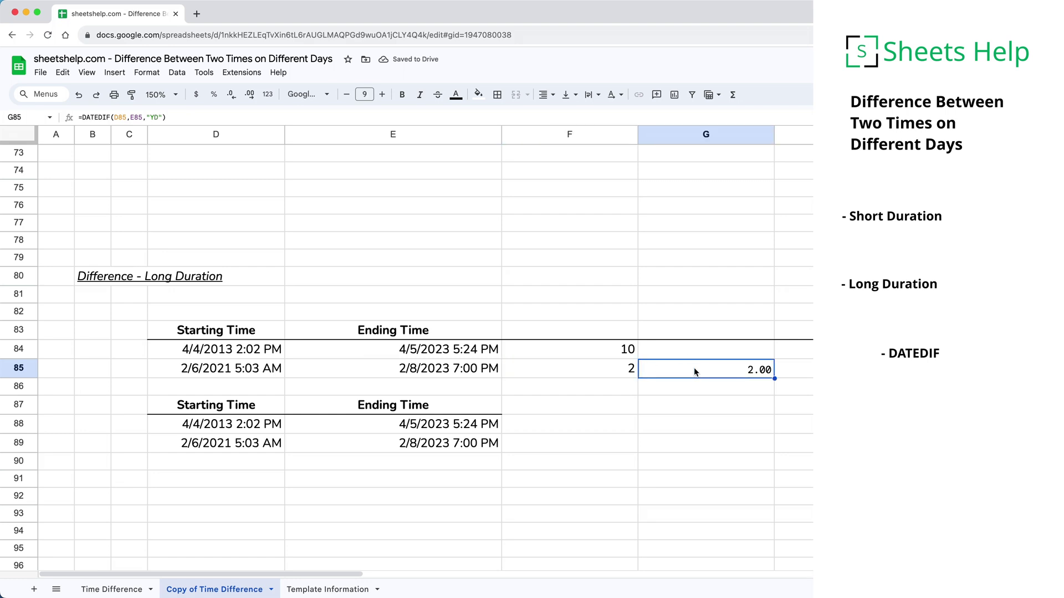
{"action": "key", "text": "Left"}
{"action": "key", "text": "ctrl+c"}
{"action": "left_click", "coordinate": [673, 365]}
{"action": "key", "text": "ctrl+alt+v"}
{"action": "left_click", "coordinate": [612, 370]}
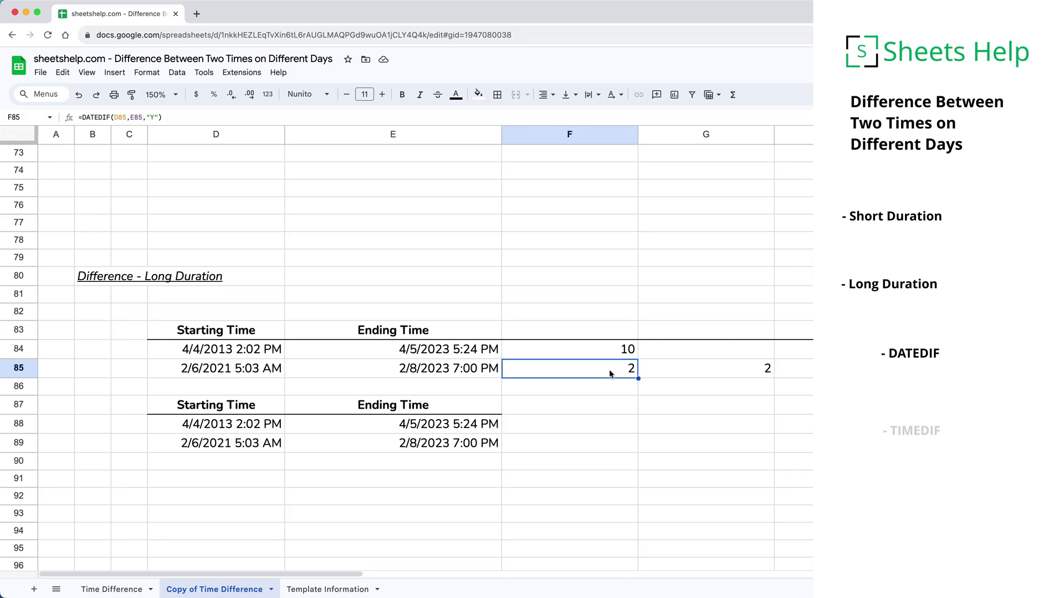
Select F88, open the TIMEDIF add-on panel and untick Days.
{"action": "left_click", "coordinate": [573, 430]}
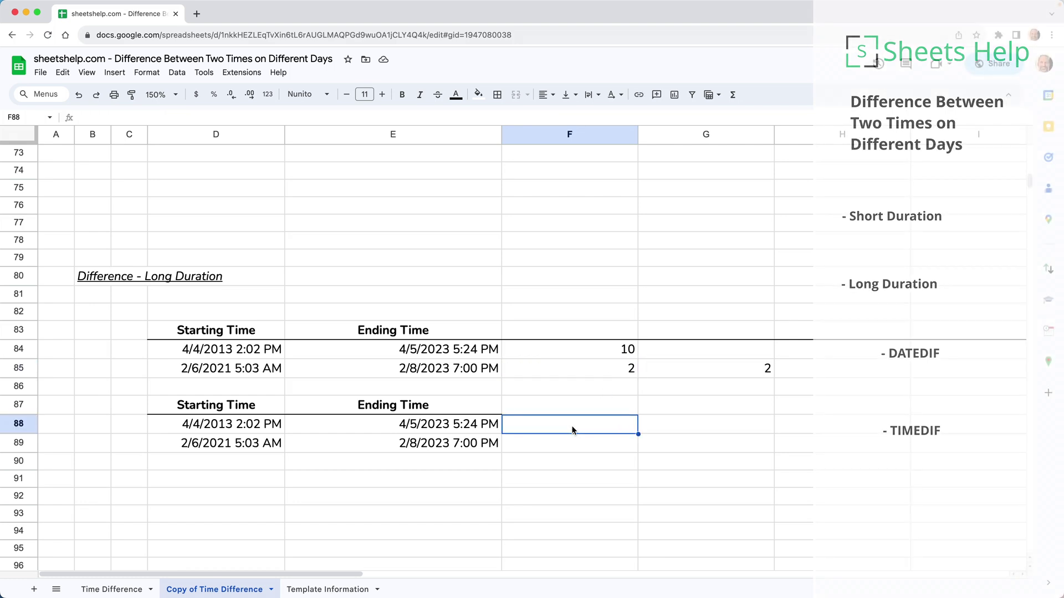
{"action": "left_click", "coordinate": [1043, 335]}
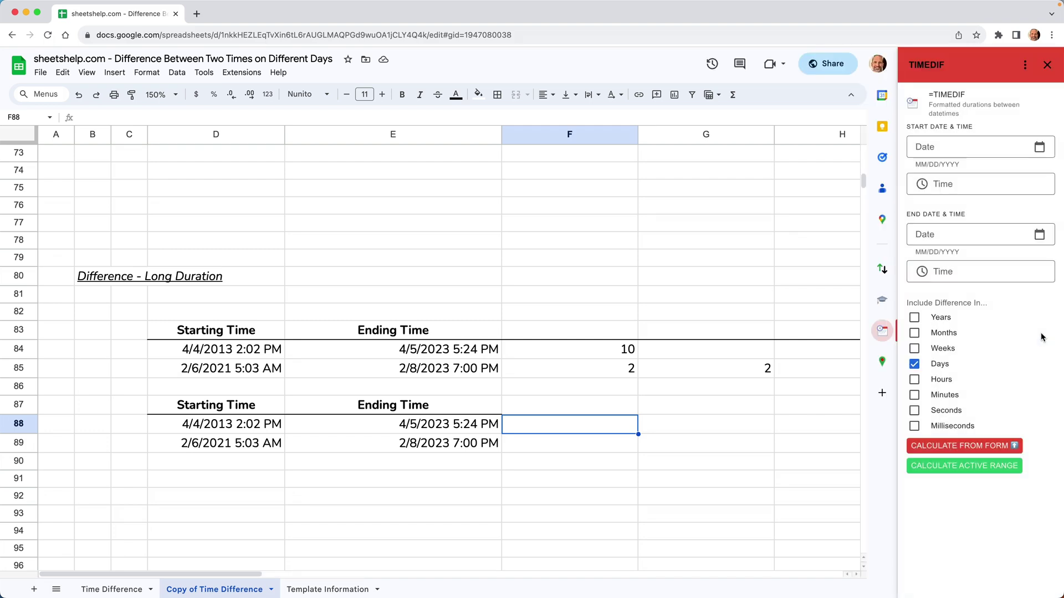
{"action": "left_click", "coordinate": [914, 364]}
Run TIMEDIF on D88:E89 with Years, Months, Days, Hours and Minutes ticked, filling F88:F89.
{"action": "left_click", "coordinate": [268, 425]}
{"action": "left_click_drag", "start_coordinate": [269, 425], "coordinate": [373, 443]}
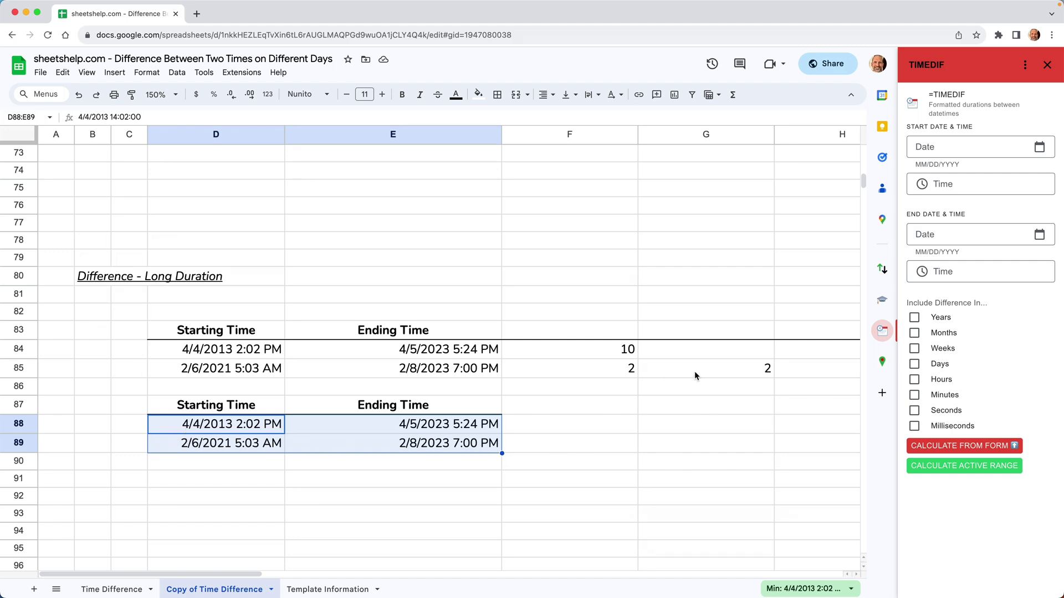
{"action": "left_click", "coordinate": [915, 319]}
{"action": "left_click", "coordinate": [915, 334]}
{"action": "left_click", "coordinate": [915, 364]}
{"action": "left_click", "coordinate": [915, 380]}
{"action": "left_click", "coordinate": [915, 395]}
{"action": "left_click", "coordinate": [959, 468]}
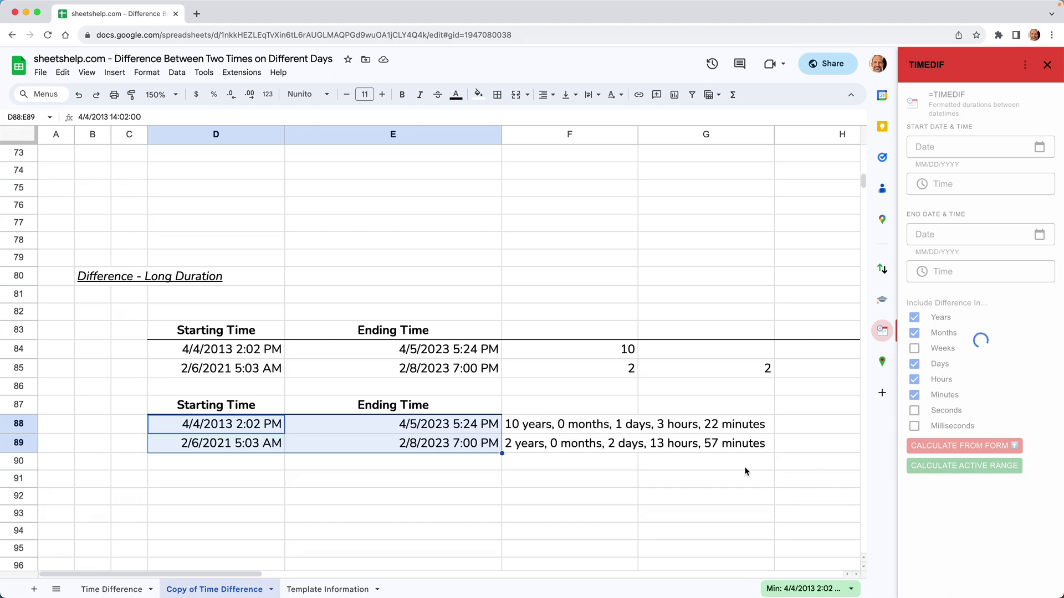
{"action": "left_click", "coordinate": [591, 443]}
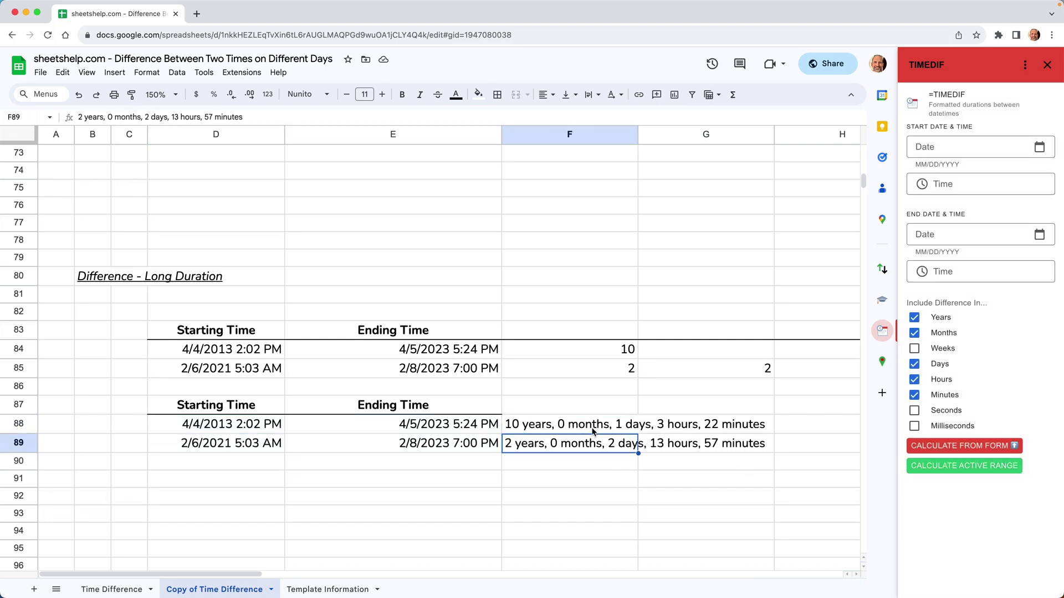
{"action": "left_click", "coordinate": [592, 432]}
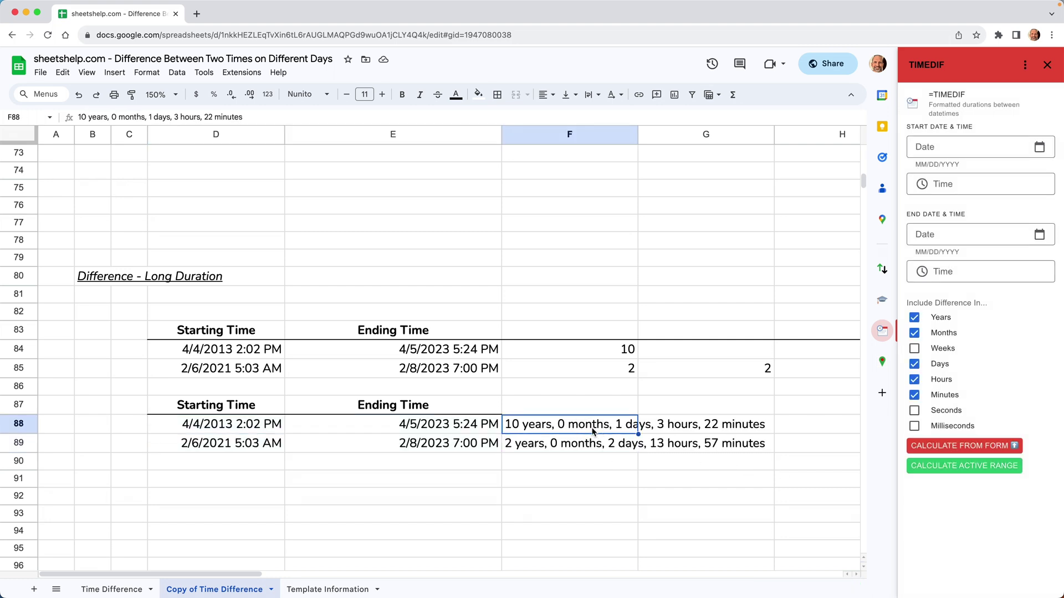
{"action": "left_click", "coordinate": [592, 441]}
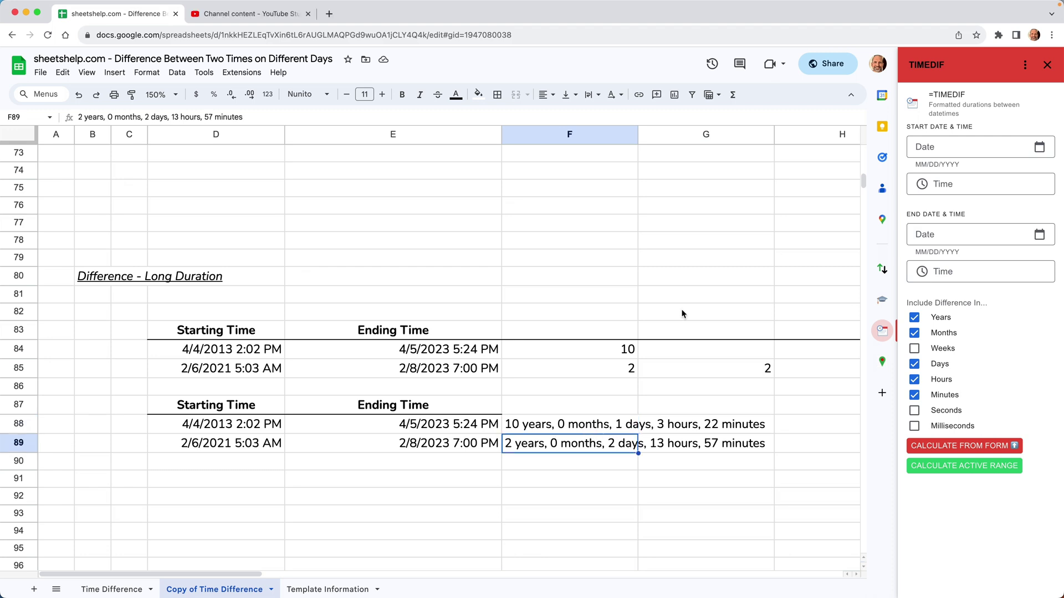